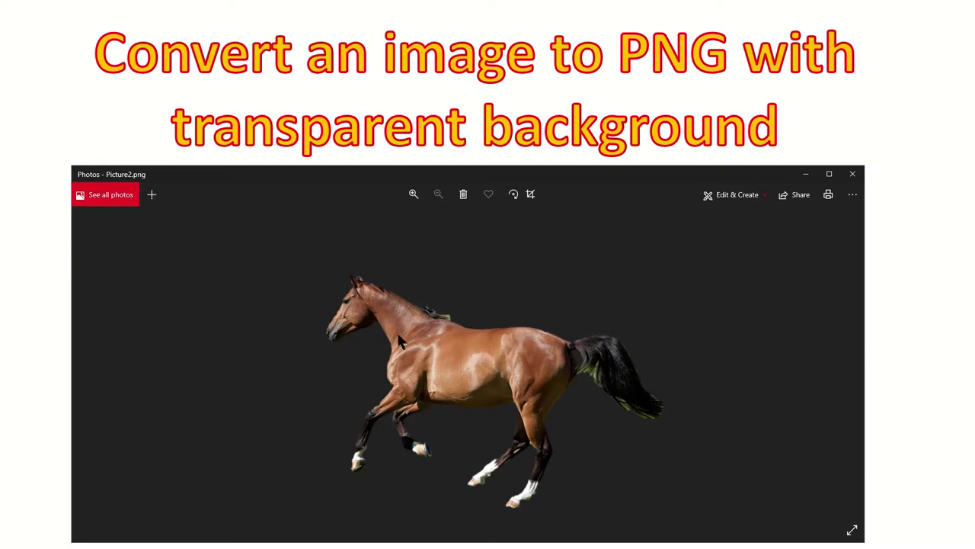
{"action": "scroll", "coordinate": [398, 337], "scroll_direction": "up", "scroll_amount": 1}
{"action": "scroll", "coordinate": [397, 332], "scroll_direction": "up", "scroll_amount": 1}
{"action": "scroll", "coordinate": [397, 332], "scroll_direction": "down", "scroll_amount": 2}
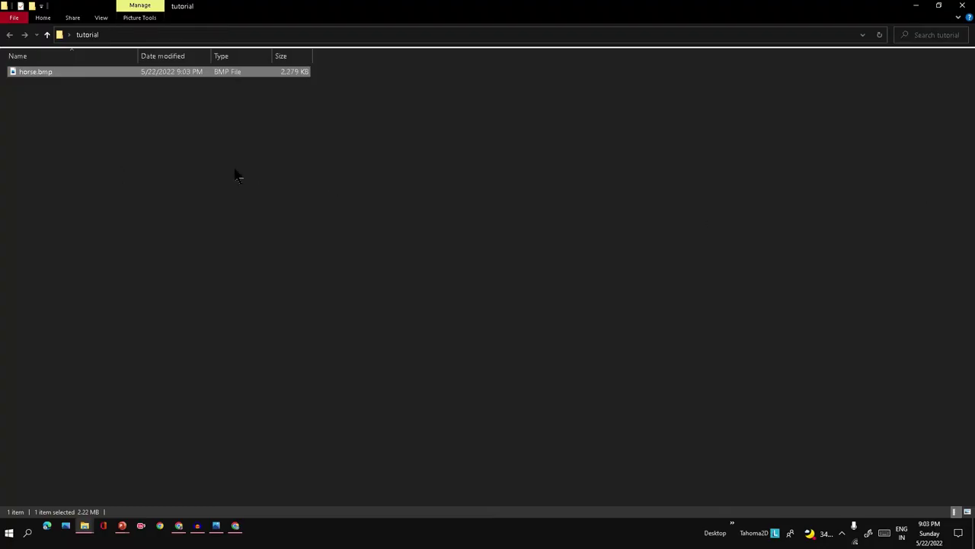
View horse.bmp from the tutorial folder in Photos and close it again.
{"action": "right_click", "coordinate": [35, 71]}
{"action": "key", "text": "Return"}
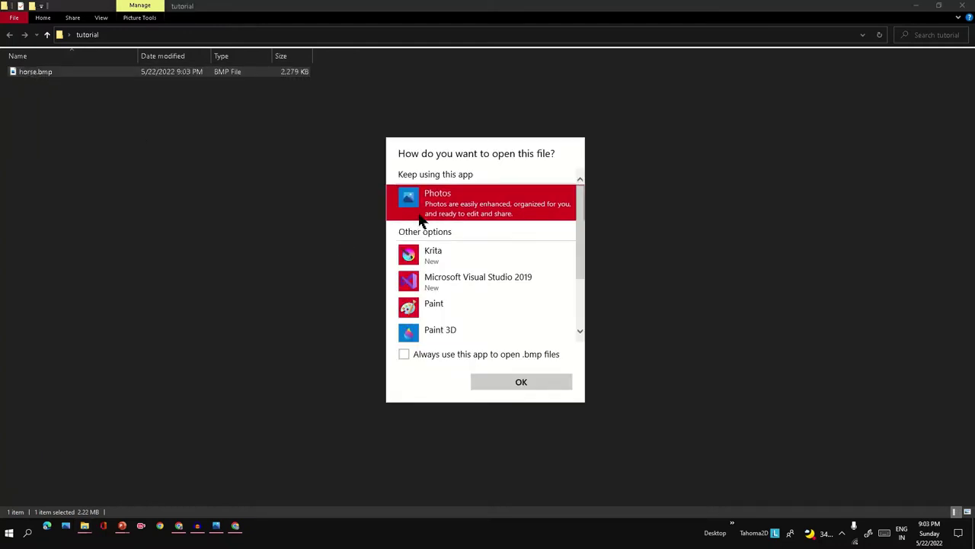
{"action": "left_click", "coordinate": [518, 384]}
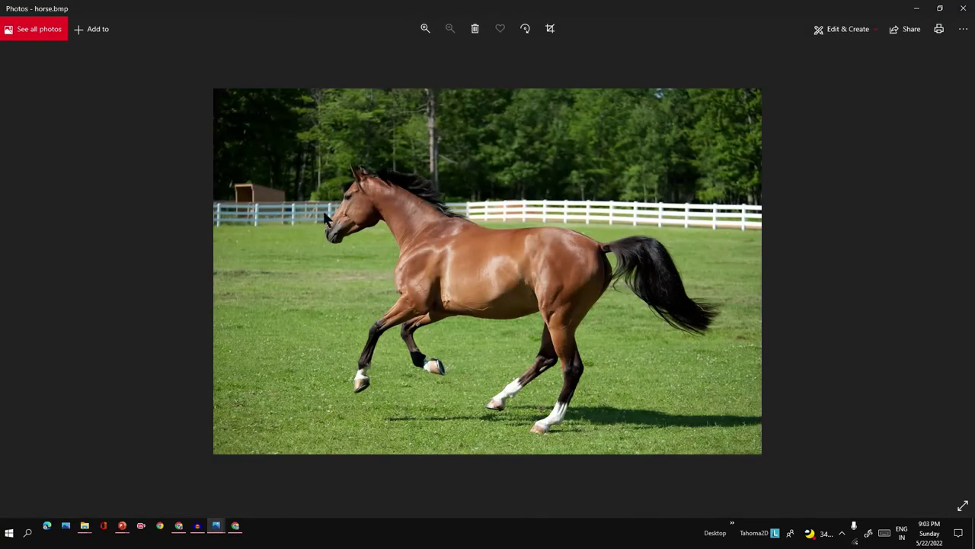
{"action": "left_click", "coordinate": [963, 8]}
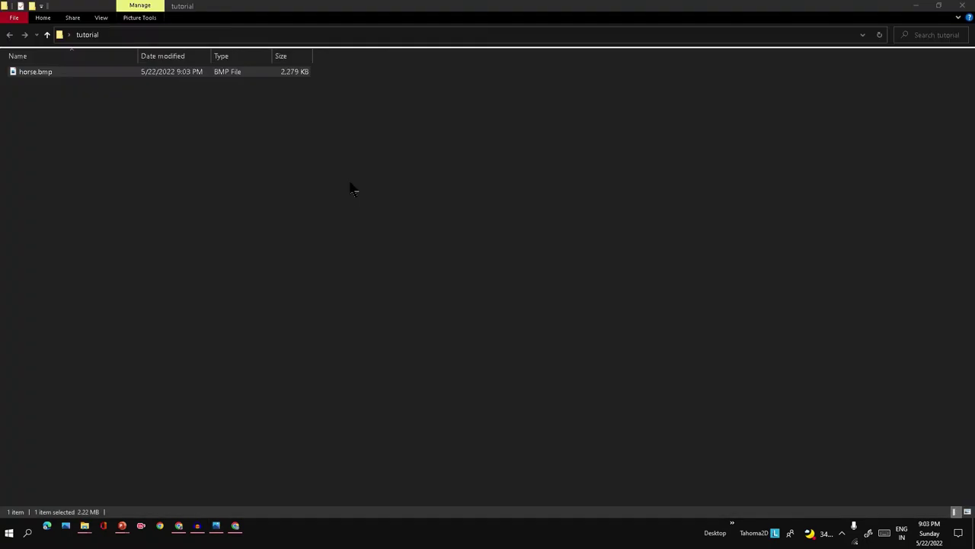
Insert horse.bmp from the tutorial folder as a picture on slide 2 of the PowerPoint presentation.
{"action": "left_click_drag", "start_coordinate": [27, 76], "coordinate": [373, 259]}
{"action": "key", "text": "alt+Tab"}
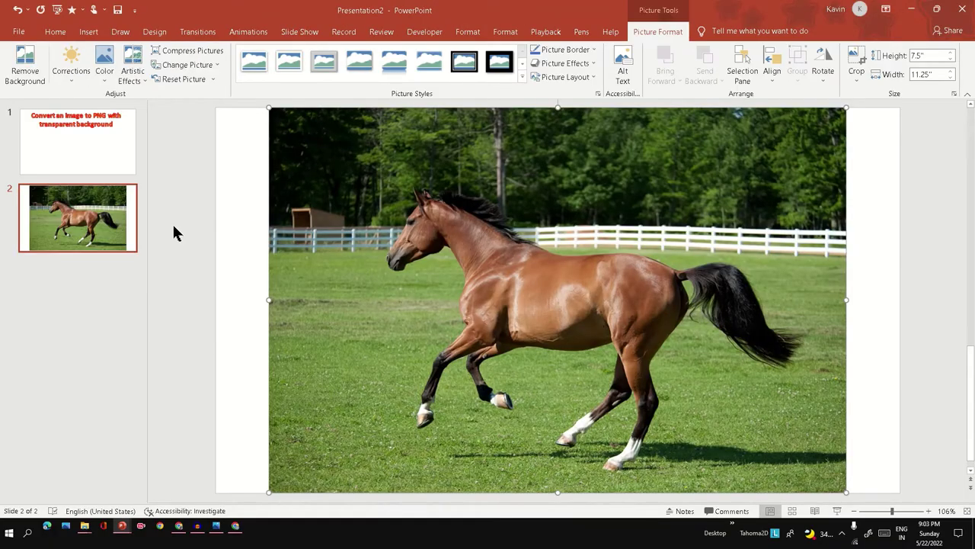
Save the horse picture as a PNG file named test1 in the tutorial folder on the Desktop.
{"action": "right_click", "coordinate": [367, 197]}
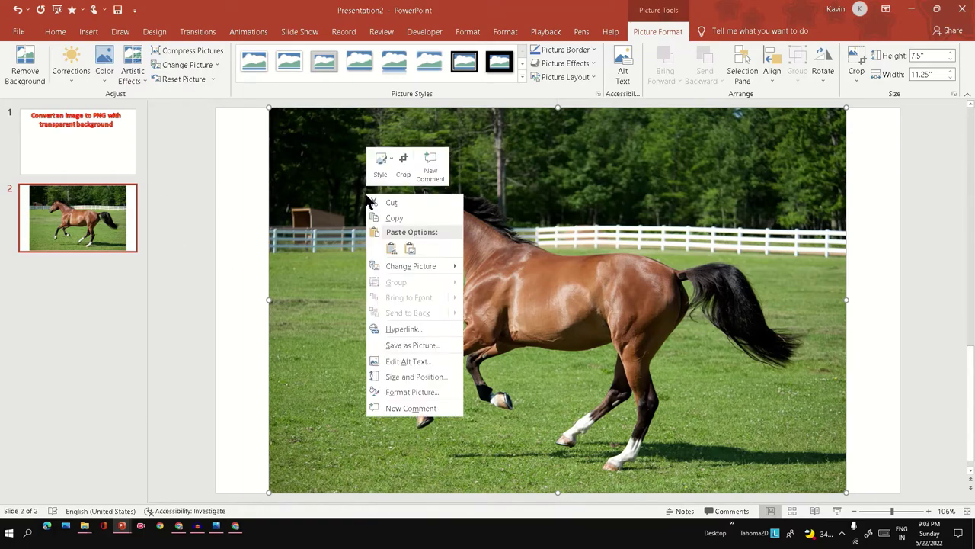
{"action": "left_click", "coordinate": [404, 345]}
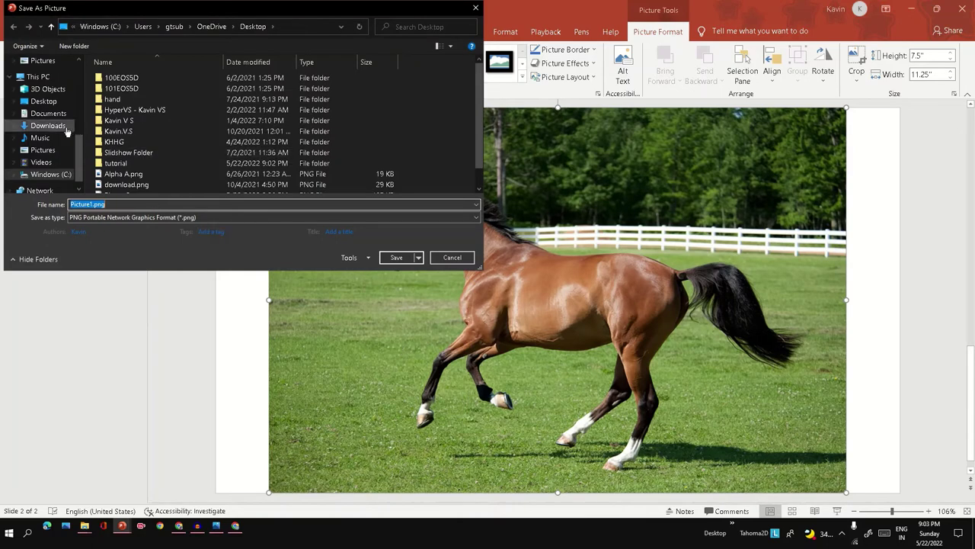
{"action": "left_click", "coordinate": [44, 100]}
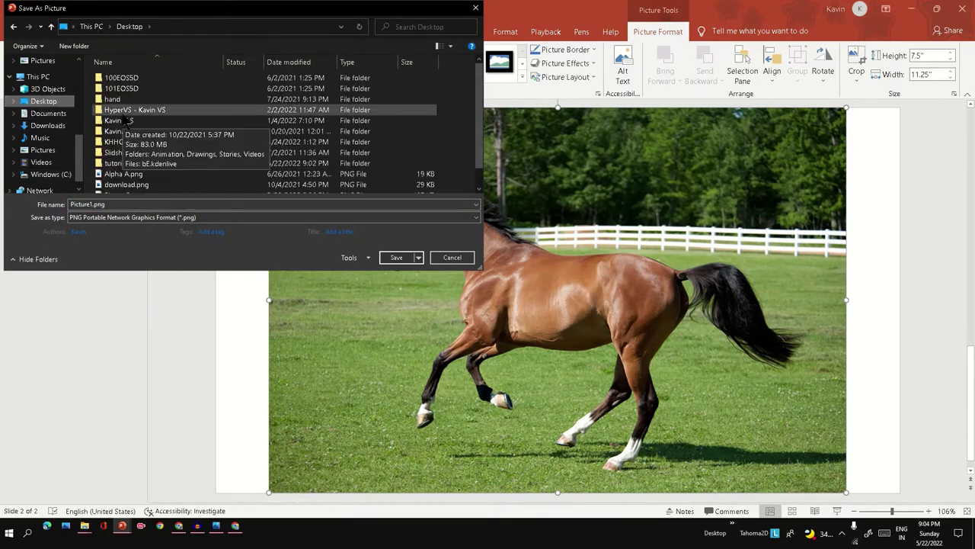
{"action": "double_click", "coordinate": [117, 163]}
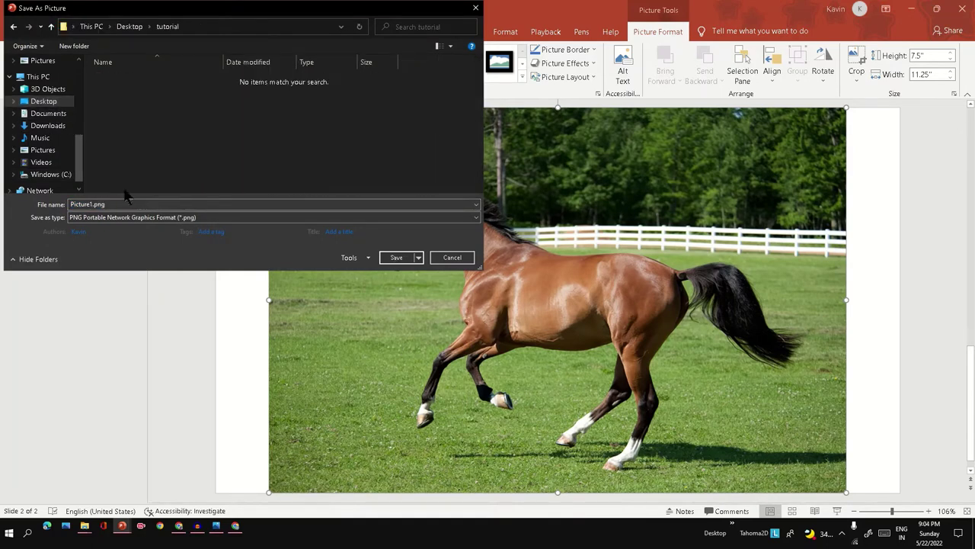
{"action": "left_click", "coordinate": [151, 219]}
{"action": "left_click", "coordinate": [150, 243]}
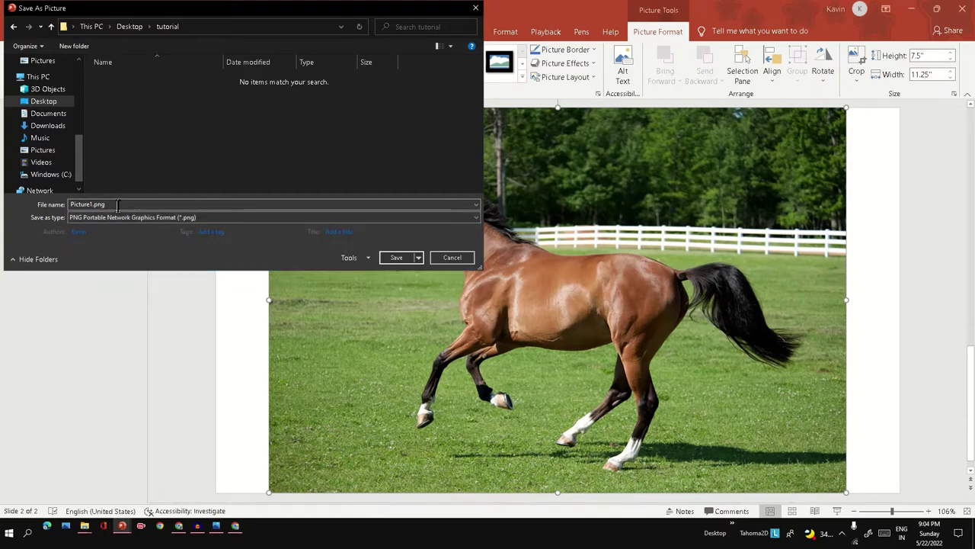
{"action": "type", "text": "test"}
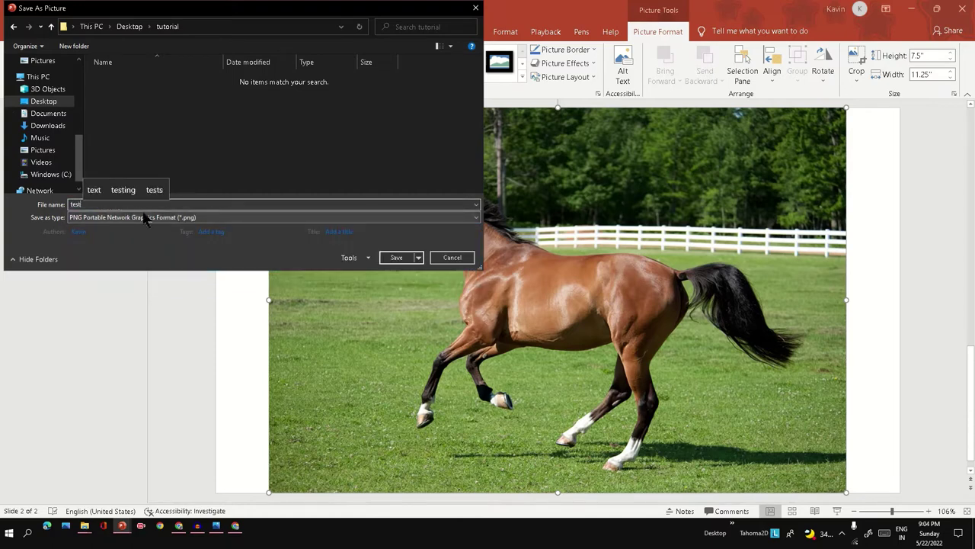
{"action": "type", "text": "1"}
{"action": "key", "text": "Return"}
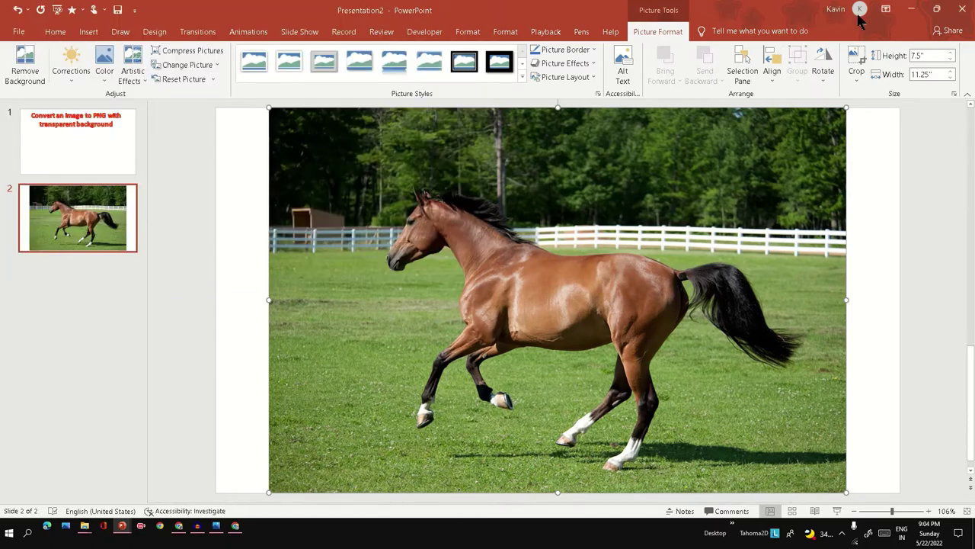
Switch to the tutorial folder in File Explorer, view test1.png in Photos and close it.
{"action": "left_click", "coordinate": [911, 9]}
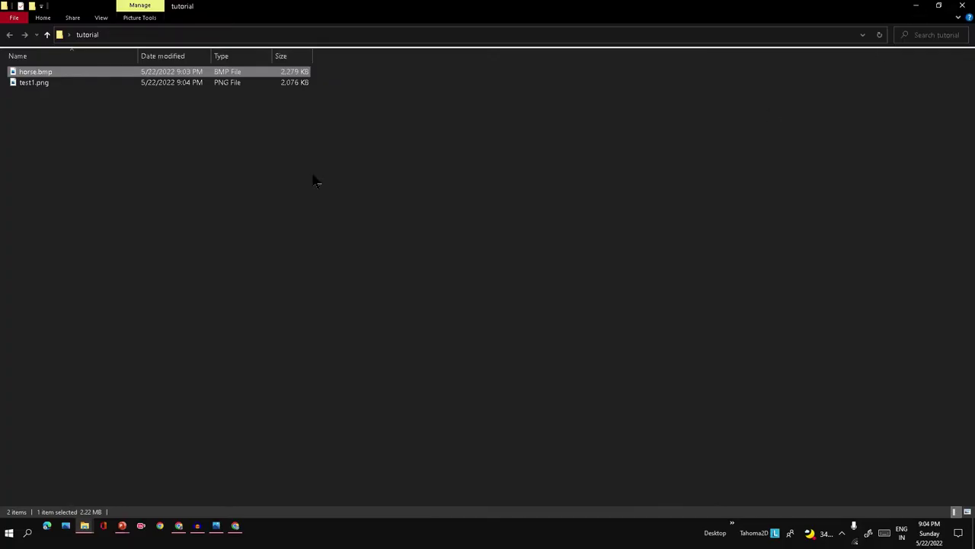
{"action": "left_click", "coordinate": [53, 83]}
{"action": "left_click", "coordinate": [53, 83]}
{"action": "left_click", "coordinate": [90, 90]}
{"action": "left_click", "coordinate": [89, 81]}
{"action": "double_click", "coordinate": [90, 86]}
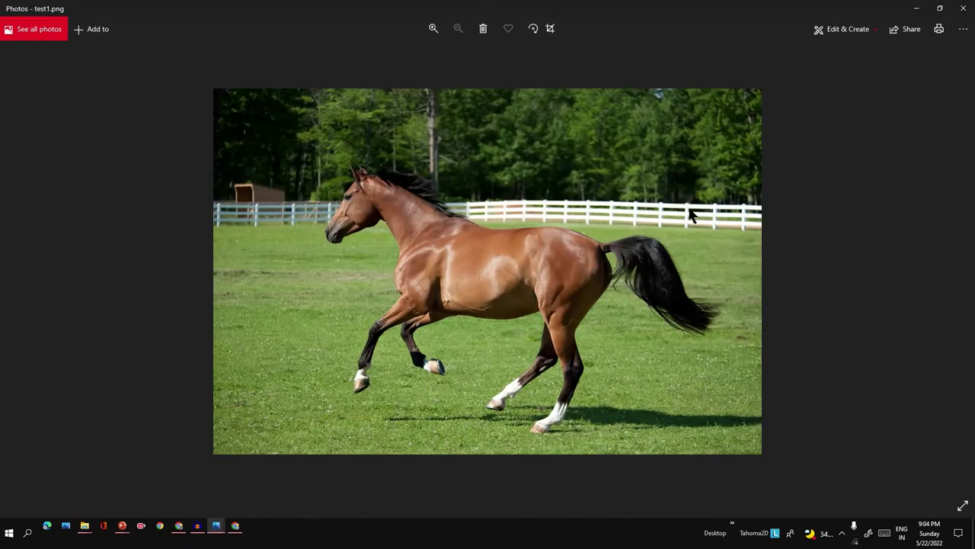
{"action": "left_click", "coordinate": [963, 8]}
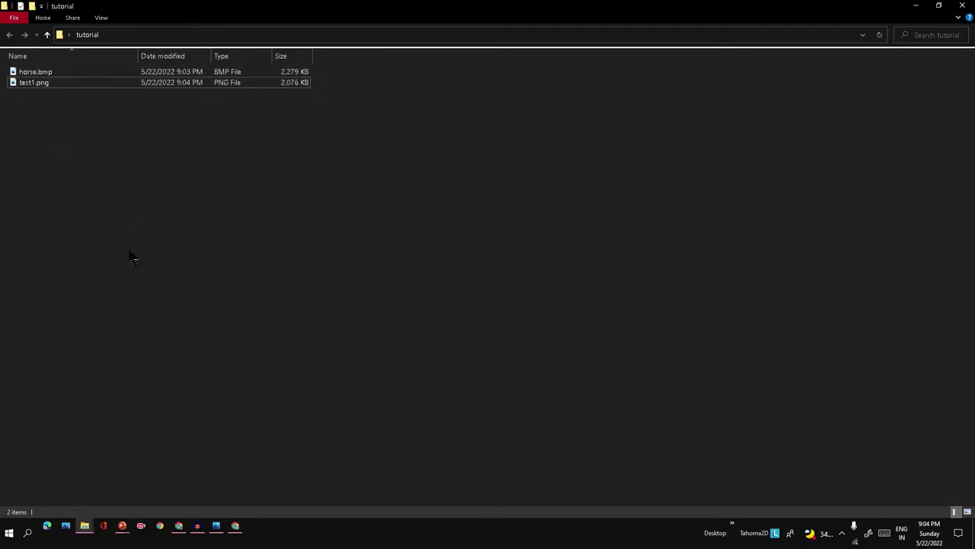
Switch back to PowerPoint and start Remove Background on the horse picture on slide 2.
{"action": "key", "text": "alt+Tab"}
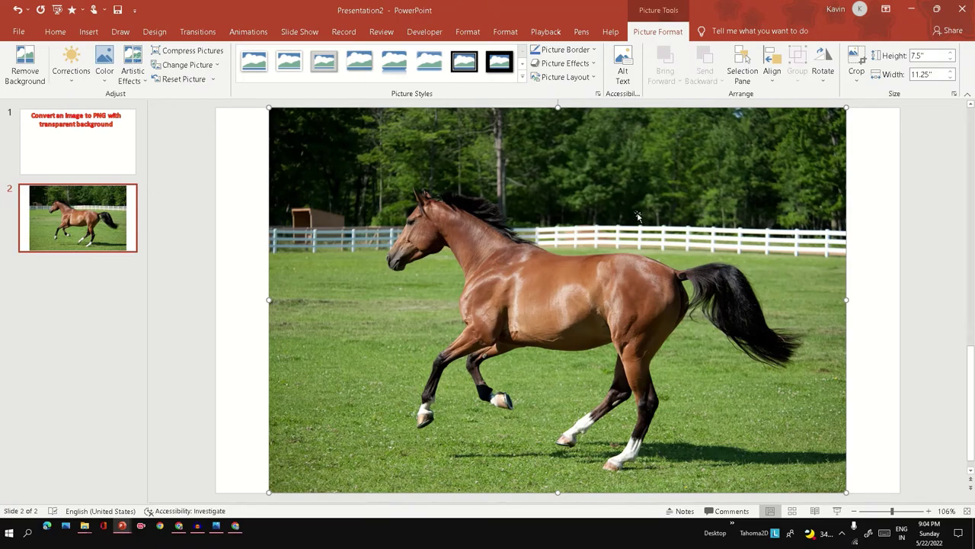
{"action": "left_click", "coordinate": [927, 205]}
{"action": "left_click", "coordinate": [833, 199]}
{"action": "left_click", "coordinate": [22, 75]}
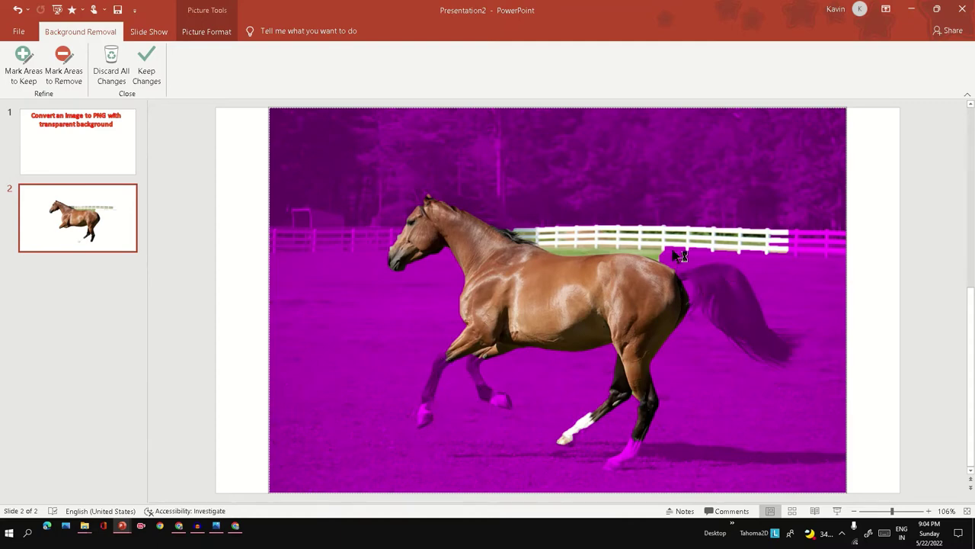
Mark both of the horse's front legs, down to the hooves, as areas to keep.
{"action": "left_click", "coordinate": [23, 79]}
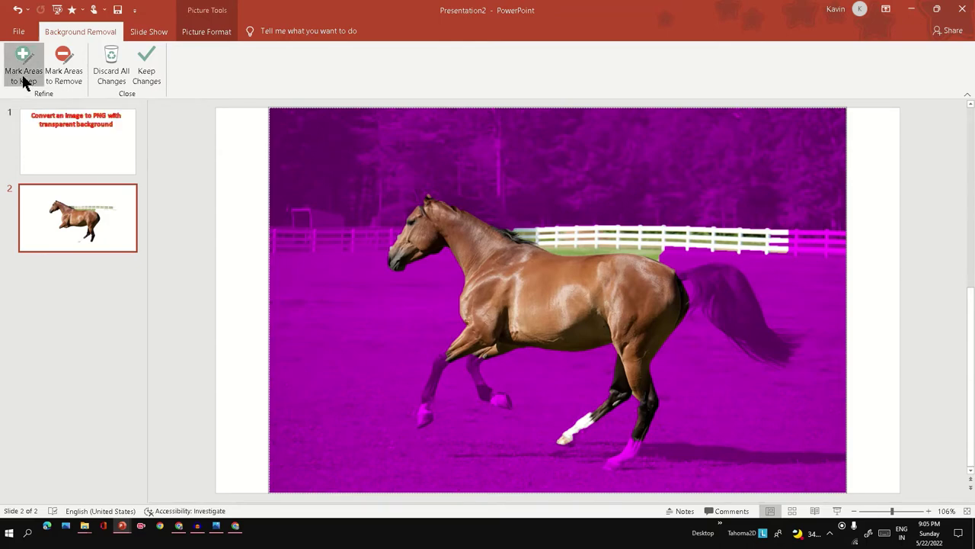
{"action": "left_click", "coordinate": [436, 374]}
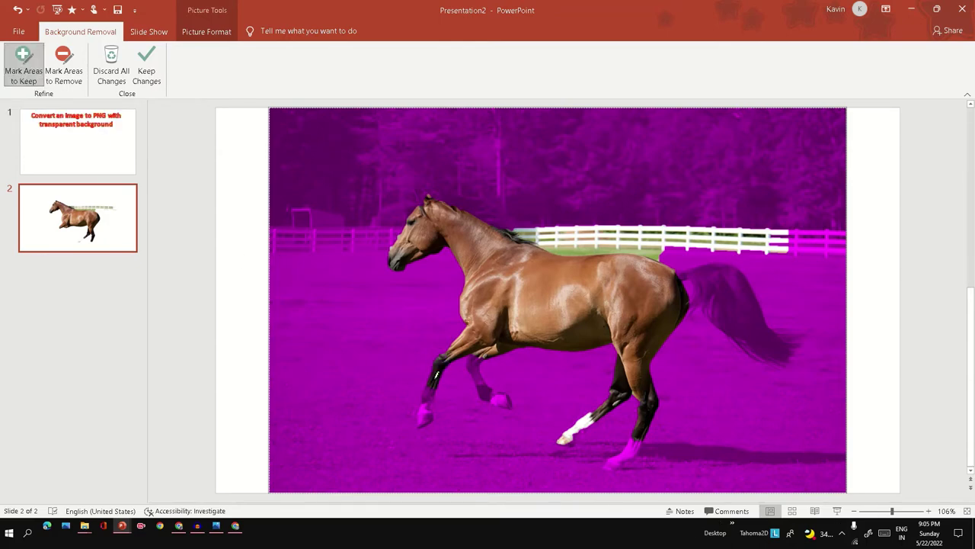
{"action": "left_click_drag", "start_coordinate": [431, 414], "coordinate": [428, 419]}
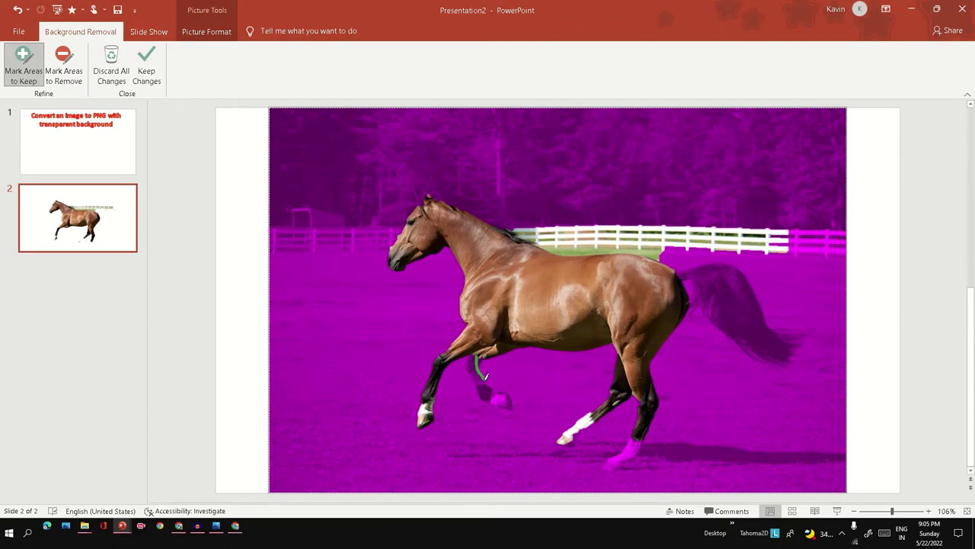
{"action": "left_click_drag", "start_coordinate": [485, 376], "coordinate": [507, 397]}
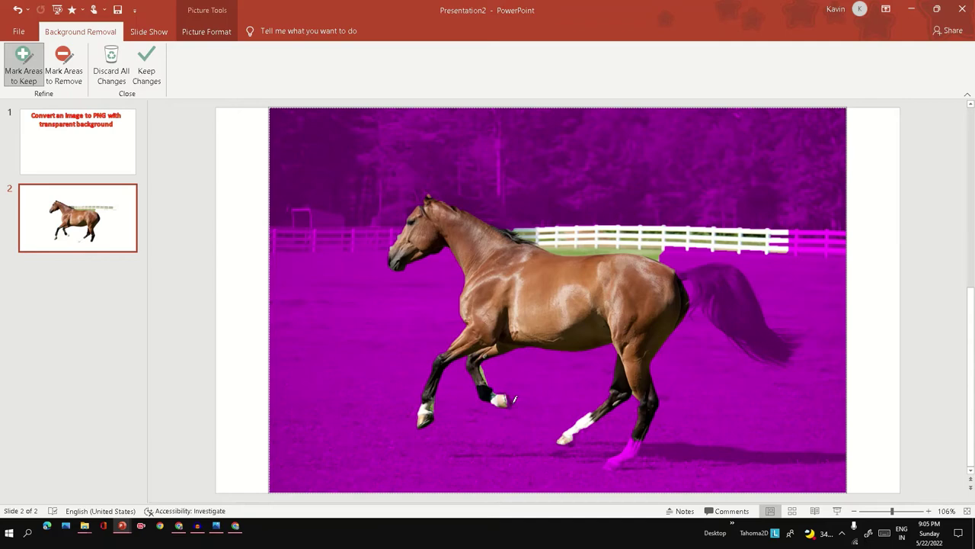
Mark the white lower part and hoof of the nearer hind leg to keep, undoing the first stroke and marking it again.
{"action": "left_click_drag", "start_coordinate": [612, 464], "coordinate": [642, 439]}
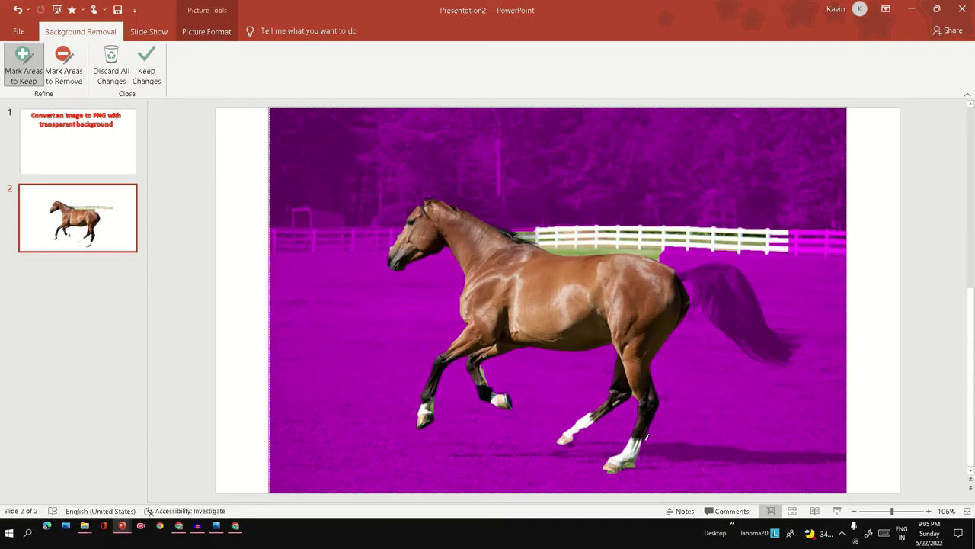
{"action": "key", "text": "ctrl+z"}
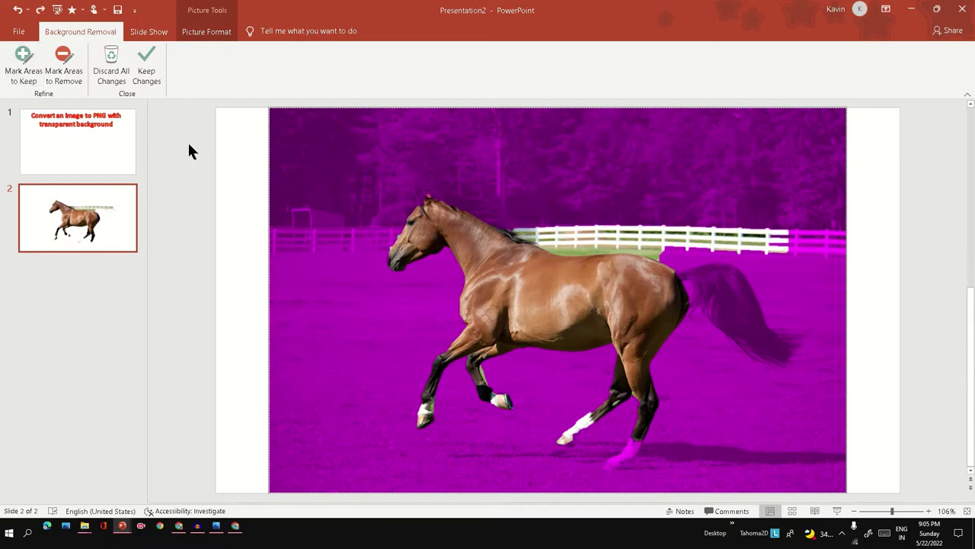
{"action": "left_click", "coordinate": [24, 66]}
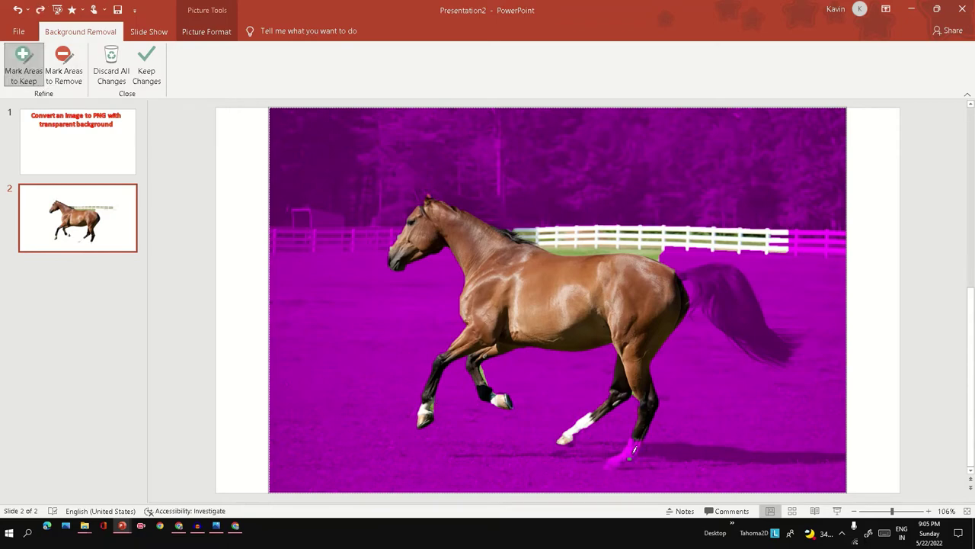
{"action": "left_click_drag", "start_coordinate": [630, 456], "coordinate": [623, 455]}
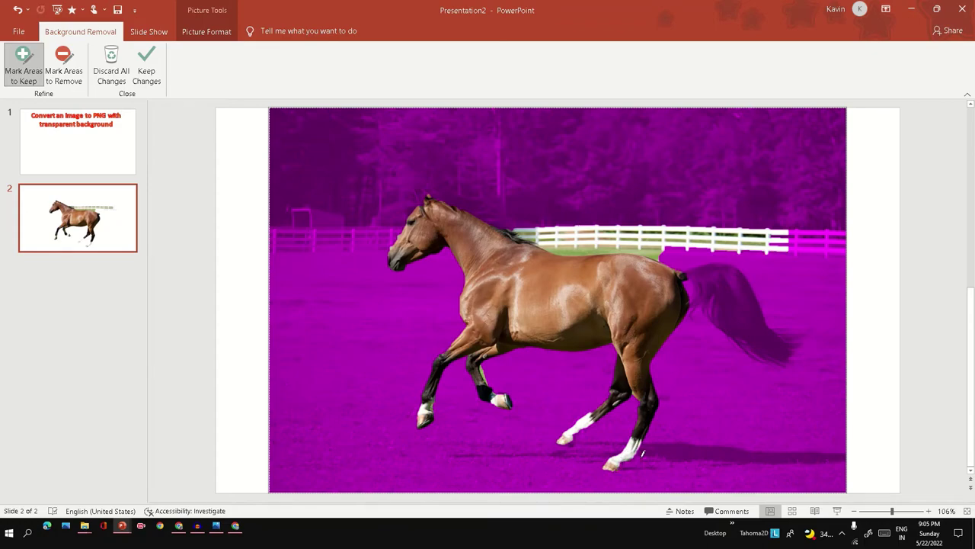
Refine the nearer hind hoof, marking its rear edge to keep and the grass patch behind it to remove.
{"action": "scroll", "coordinate": [643, 454], "scroll_direction": "up", "scroll_amount": 10}
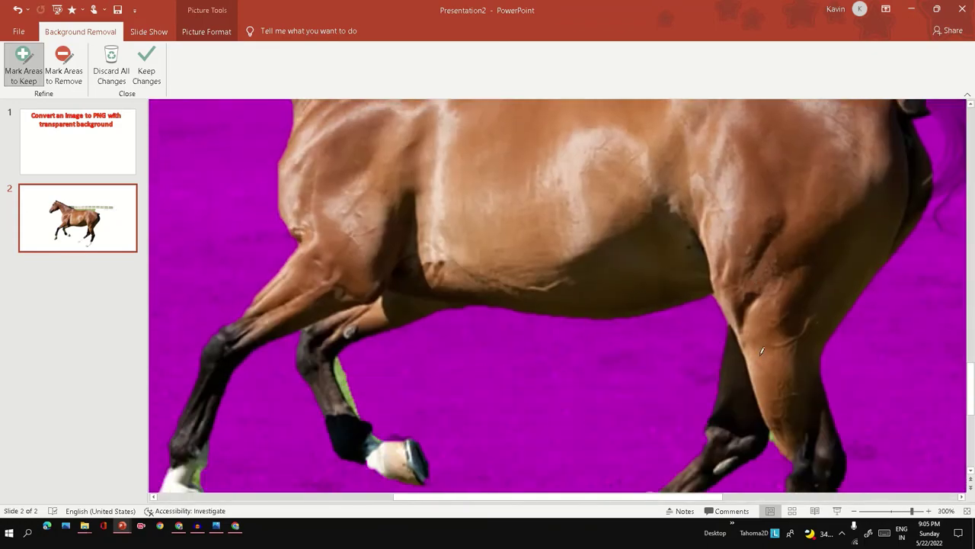
{"action": "scroll", "coordinate": [761, 351], "scroll_direction": "down", "scroll_amount": 5}
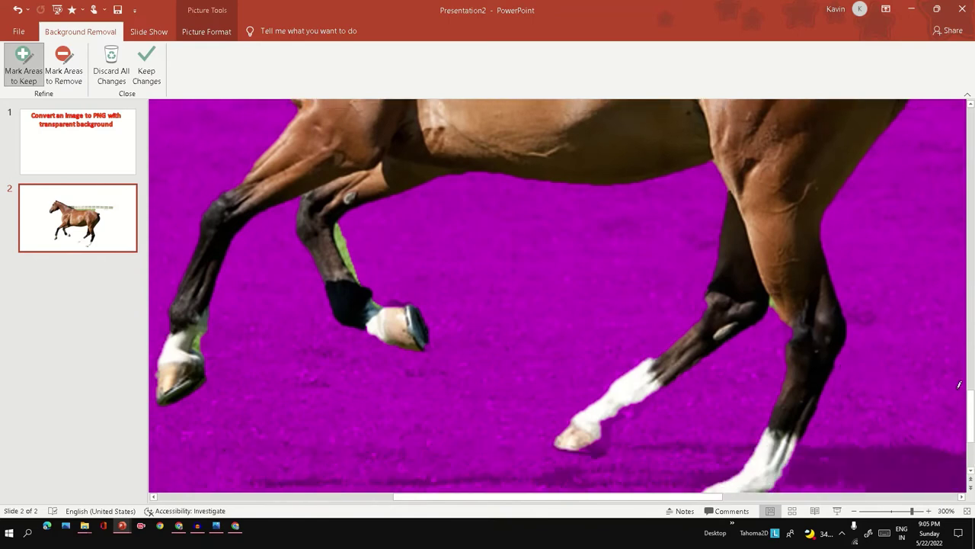
{"action": "left_click_drag", "start_coordinate": [971, 402], "coordinate": [970, 439]}
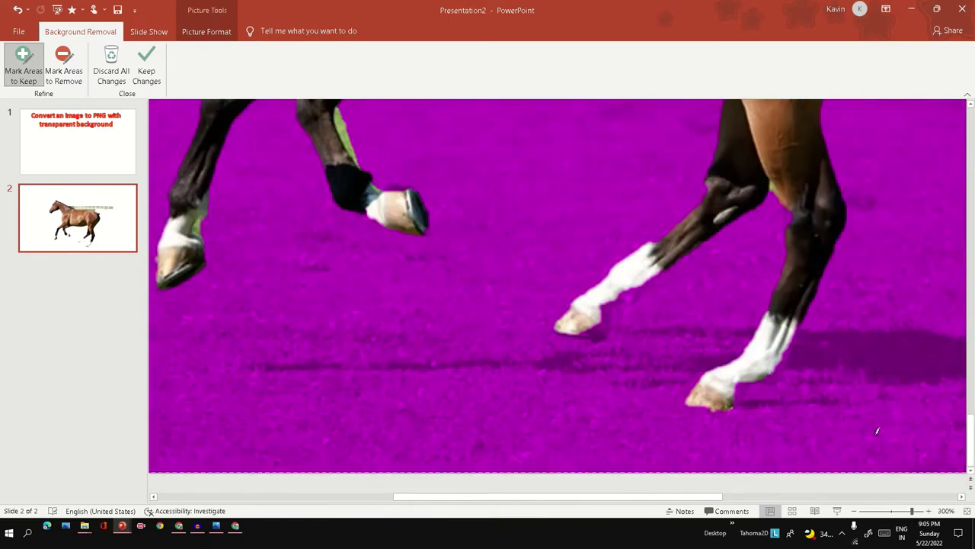
{"action": "left_click_drag", "start_coordinate": [781, 363], "coordinate": [779, 373]}
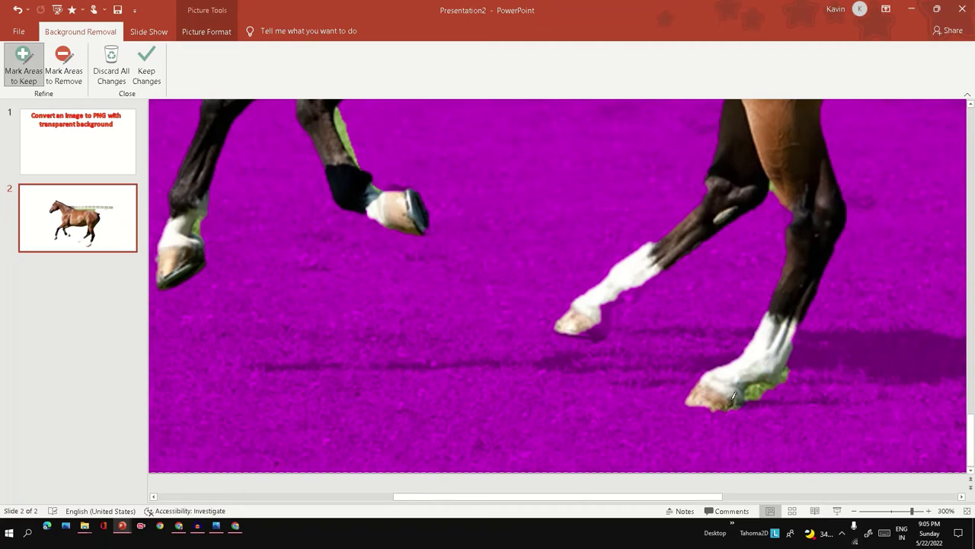
{"action": "left_click", "coordinate": [70, 73]}
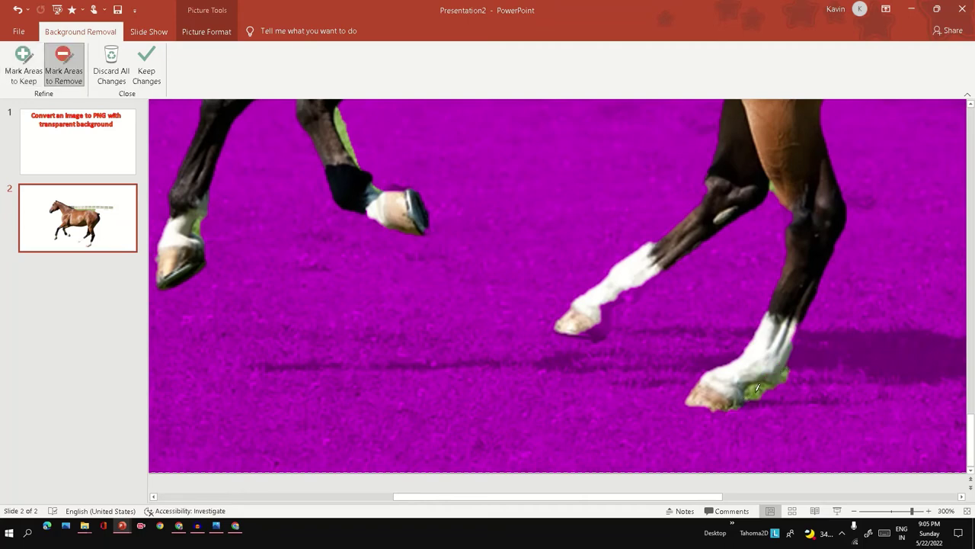
{"action": "left_click", "coordinate": [756, 390]}
{"action": "left_click", "coordinate": [783, 377]}
Mark the horse's tail as an area to keep.
{"action": "left_click", "coordinate": [24, 65]}
{"action": "scroll", "coordinate": [488, 297], "scroll_direction": "up", "scroll_amount": 4}
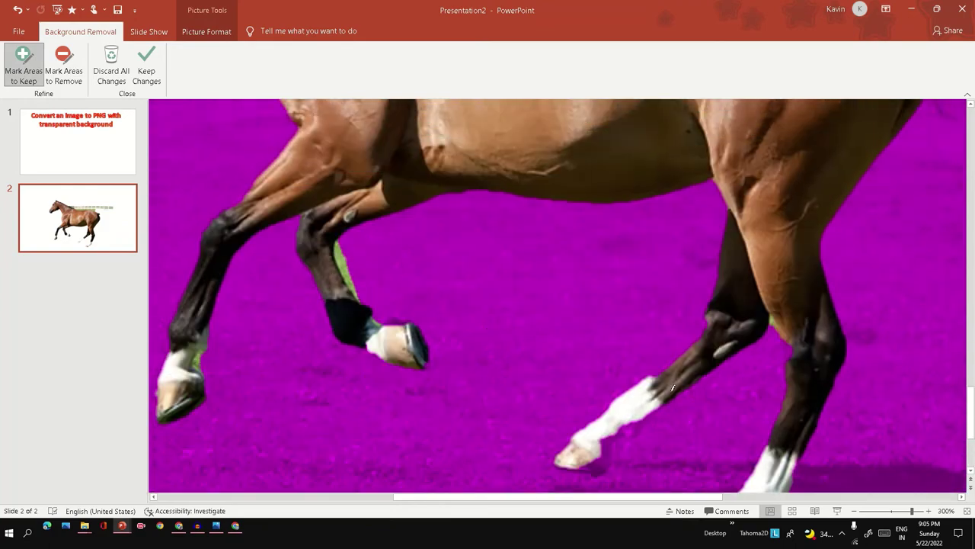
{"action": "left_click_drag", "start_coordinate": [913, 512], "coordinate": [895, 511]}
{"action": "left_click", "coordinate": [746, 261]}
{"action": "scroll", "coordinate": [372, 245], "scroll_direction": "up", "scroll_amount": 5}
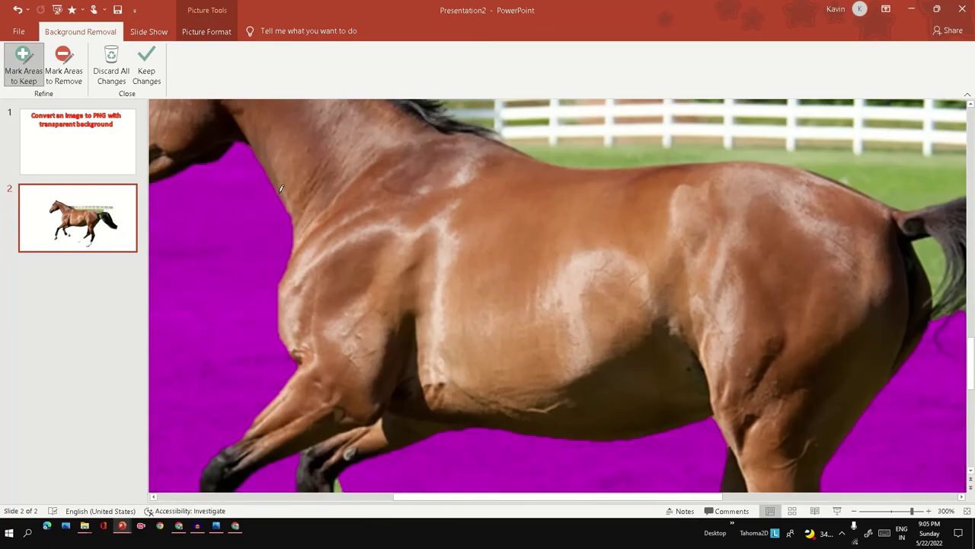
Mark the horse's ears and the dark mane along its neck as areas to keep.
{"action": "left_click_drag", "start_coordinate": [546, 496], "coordinate": [357, 496]}
{"action": "scroll", "coordinate": [641, 208], "scroll_direction": "up", "scroll_amount": 2}
{"action": "scroll", "coordinate": [640, 208], "scroll_direction": "up", "scroll_amount": 1}
{"action": "left_click", "coordinate": [621, 179]}
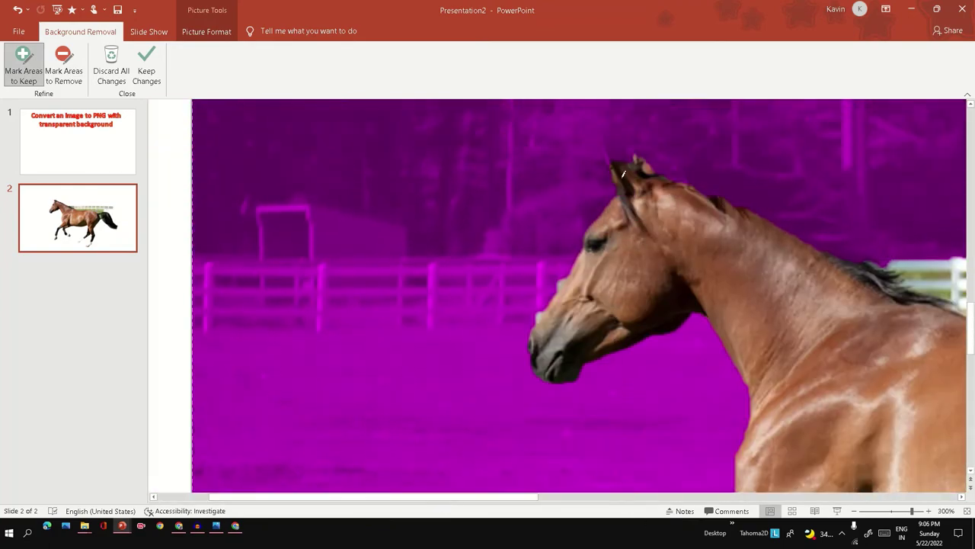
{"action": "left_click", "coordinate": [607, 152]}
{"action": "left_click", "coordinate": [634, 150]}
{"action": "left_click", "coordinate": [680, 175]}
{"action": "left_click", "coordinate": [669, 169]}
{"action": "left_click_drag", "start_coordinate": [754, 191], "coordinate": [788, 199]}
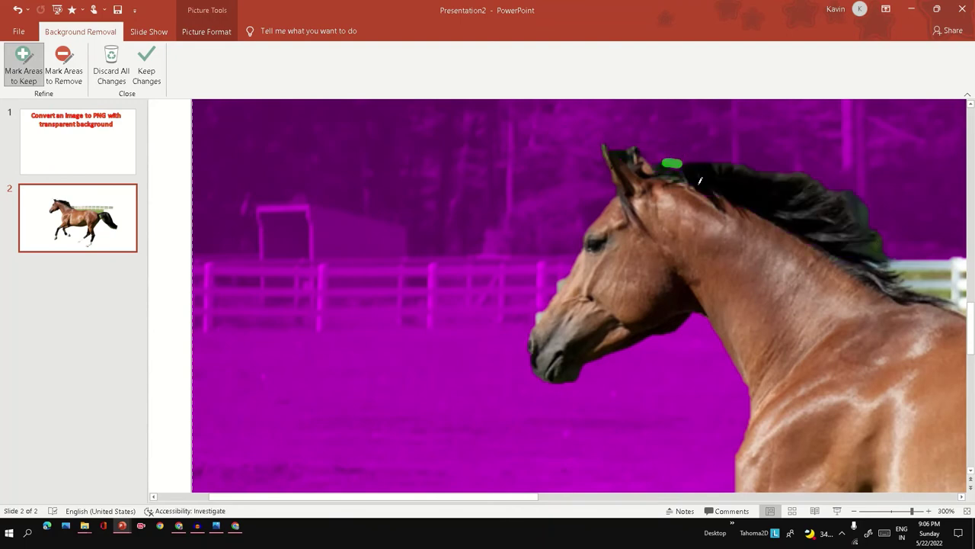
{"action": "left_click_drag", "start_coordinate": [657, 153], "coordinate": [645, 163]}
{"action": "scroll", "coordinate": [669, 282], "scroll_direction": "down", "scroll_amount": 3}
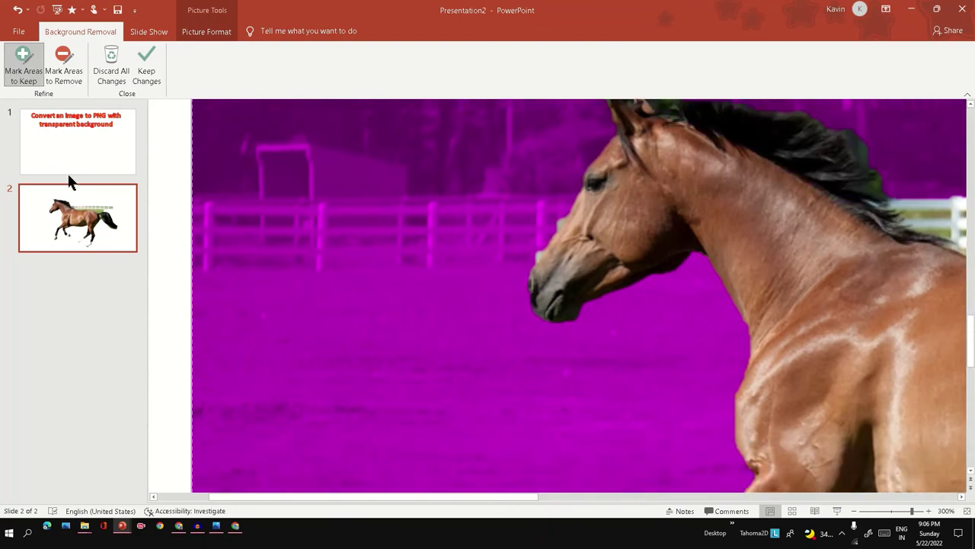
Mark the background slivers along the horse's face and the white fence behind its neck as areas to remove.
{"action": "left_click", "coordinate": [61, 73]}
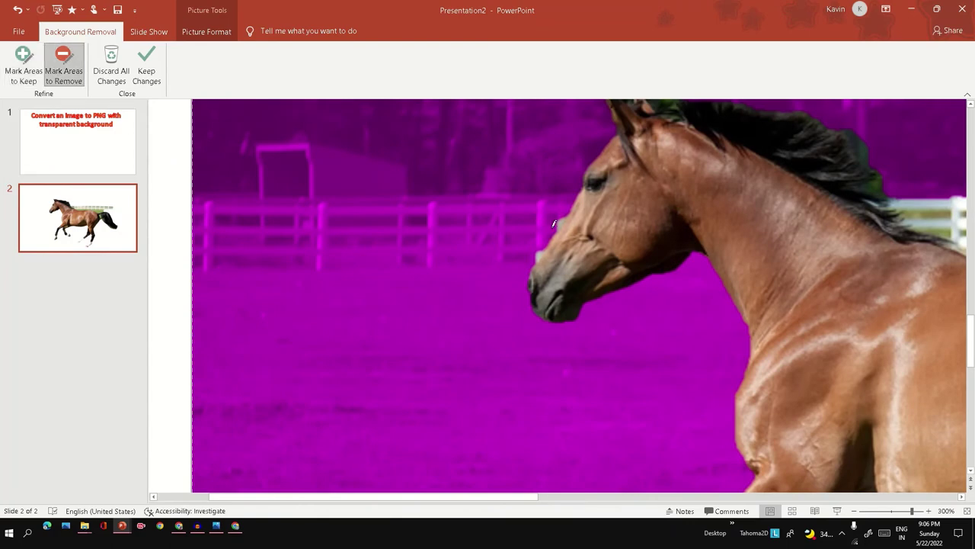
{"action": "left_click_drag", "start_coordinate": [563, 222], "coordinate": [561, 227]}
{"action": "left_click", "coordinate": [539, 255]}
{"action": "left_click_drag", "start_coordinate": [501, 496], "coordinate": [657, 495]}
{"action": "left_click_drag", "start_coordinate": [568, 204], "coordinate": [930, 202]}
{"action": "left_click", "coordinate": [638, 254]}
{"action": "scroll", "coordinate": [506, 264], "scroll_direction": "up", "scroll_amount": 1}
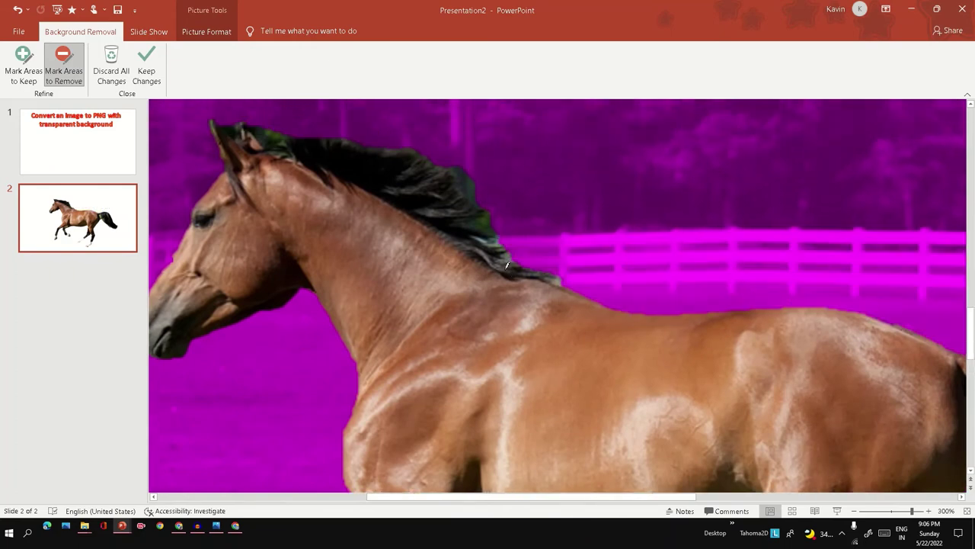
Mark the green patch between the hind leg and tail to remove, and undo the mark near the tail's tip.
{"action": "scroll", "coordinate": [507, 265], "scroll_direction": "down", "scroll_amount": 4}
{"action": "left_click_drag", "start_coordinate": [474, 497], "coordinate": [579, 497]}
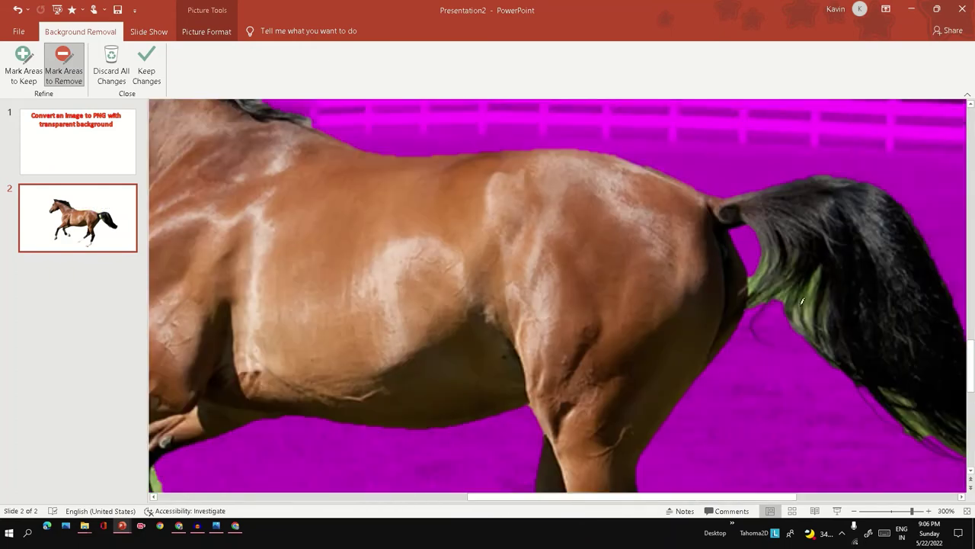
{"action": "left_click", "coordinate": [919, 428]}
{"action": "key", "text": "ctrl+z"}
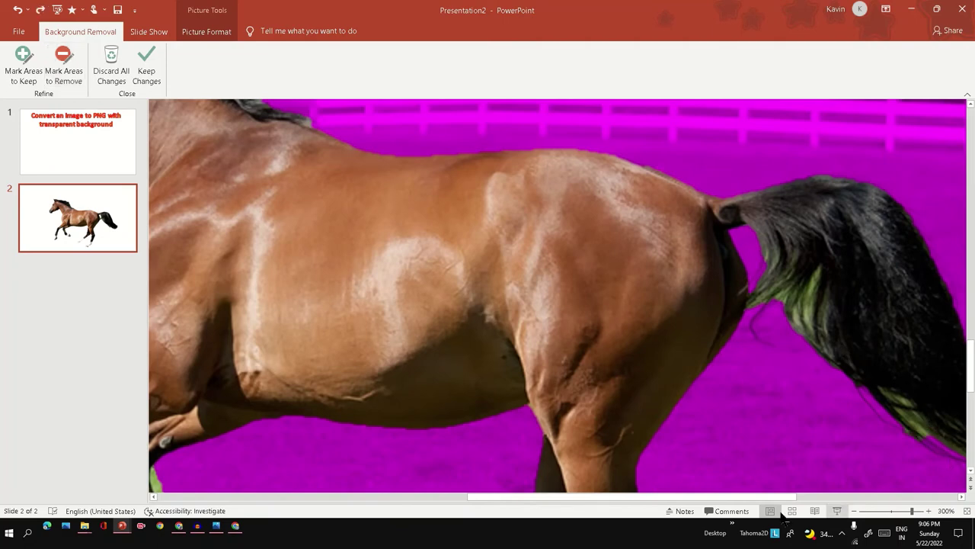
Mark the white band above the leading front hoof to keep, and apply the background removal to the picture.
{"action": "left_click_drag", "start_coordinate": [549, 497], "coordinate": [651, 497]}
{"action": "scroll", "coordinate": [535, 416], "scroll_direction": "down", "scroll_amount": 1}
{"action": "scroll", "coordinate": [535, 417], "scroll_direction": "down", "scroll_amount": 8}
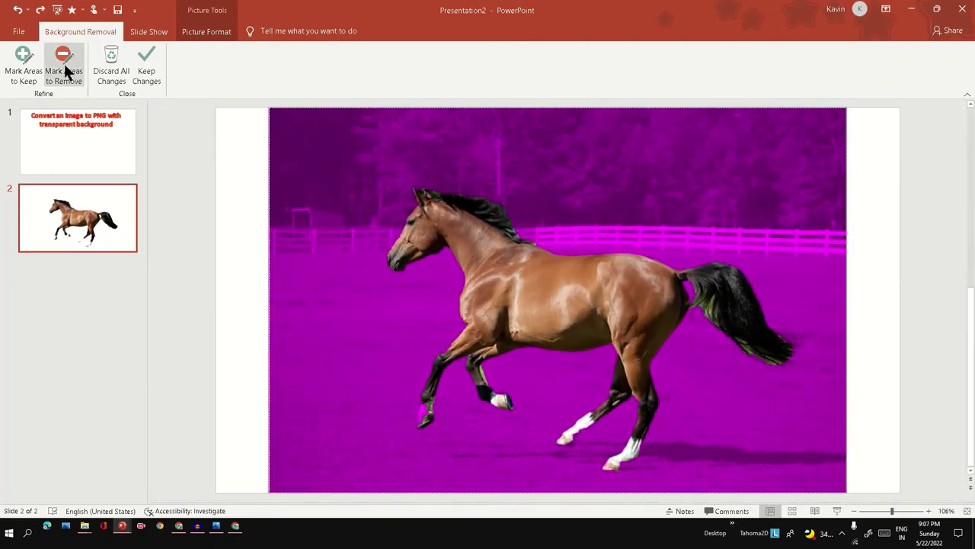
{"action": "left_click", "coordinate": [25, 65]}
{"action": "left_click", "coordinate": [422, 413]}
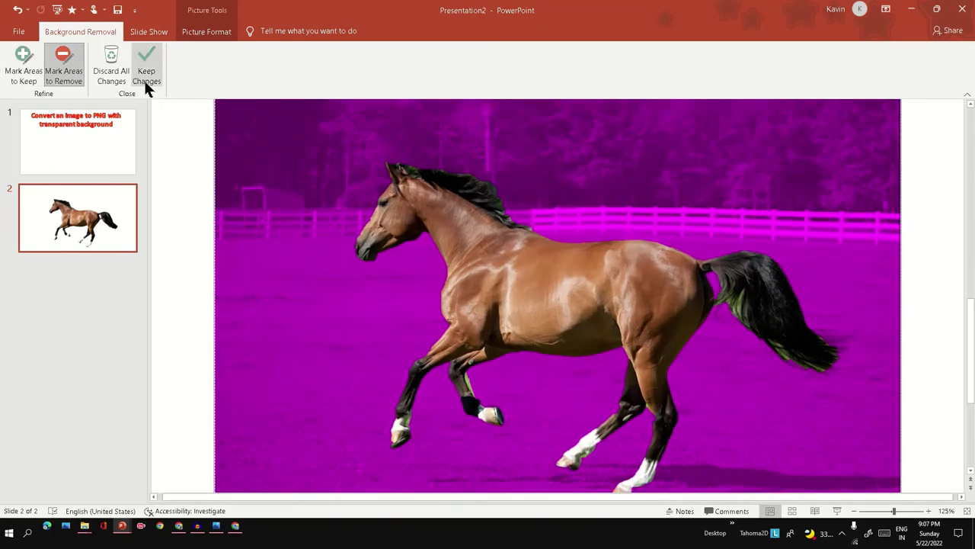
{"action": "left_click", "coordinate": [146, 81]}
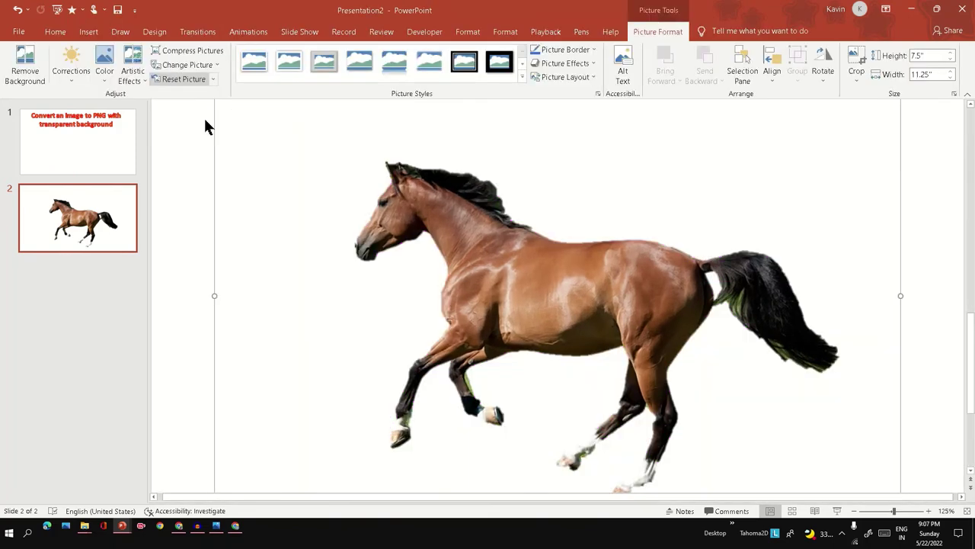
{"action": "scroll", "coordinate": [592, 307], "scroll_direction": "down", "scroll_amount": 1}
{"action": "scroll", "coordinate": [592, 311], "scroll_direction": "up", "scroll_amount": 2}
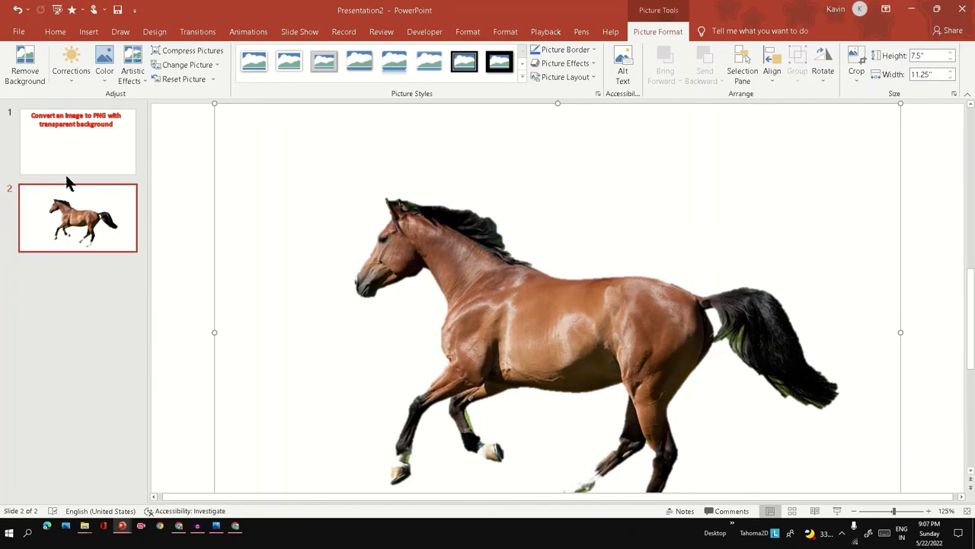
{"action": "left_click", "coordinate": [914, 232]}
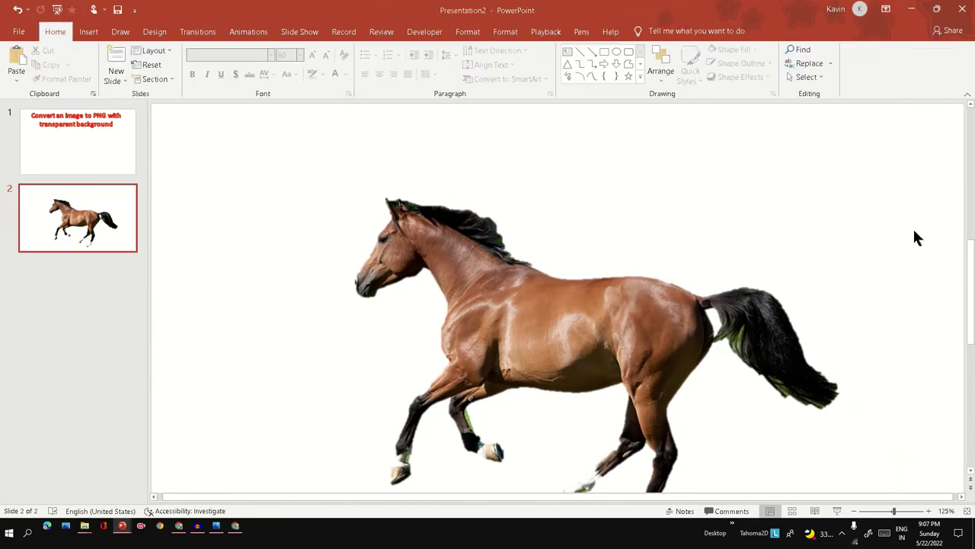
Save the cut-out horse as a picture named test2 in PNG Portable Network Graphics Format in the tutorial folder.
{"action": "scroll", "coordinate": [653, 254], "scroll_direction": "down", "scroll_amount": 2}
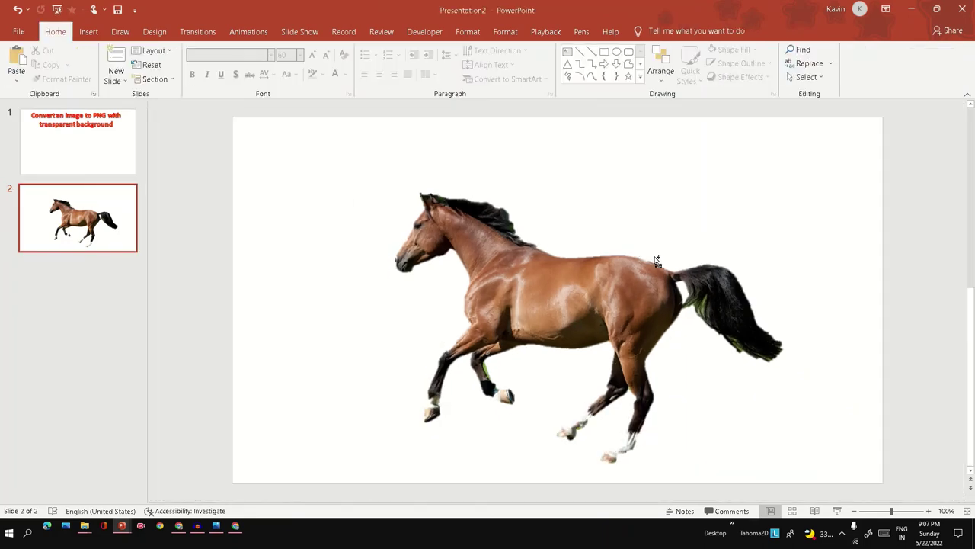
{"action": "right_click", "coordinate": [500, 246]}
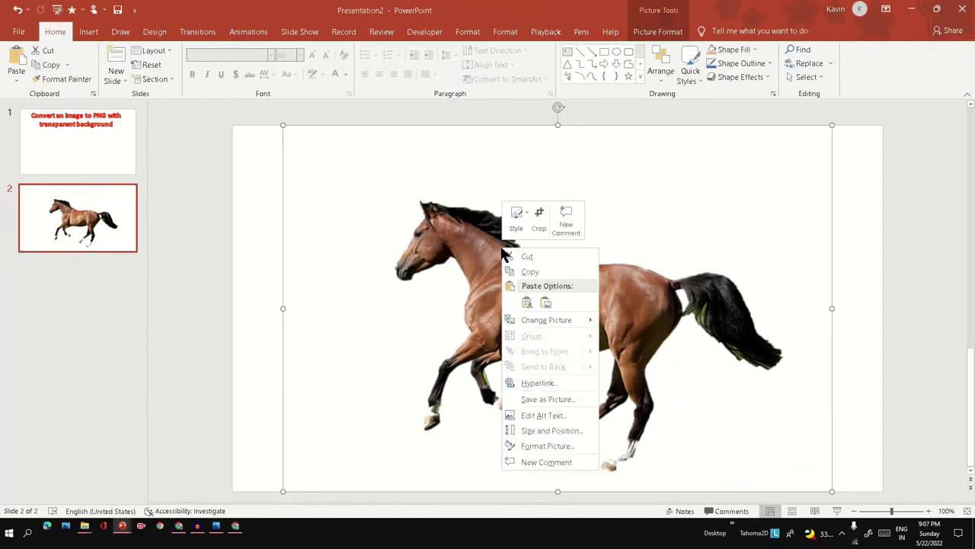
{"action": "left_click", "coordinate": [535, 406]}
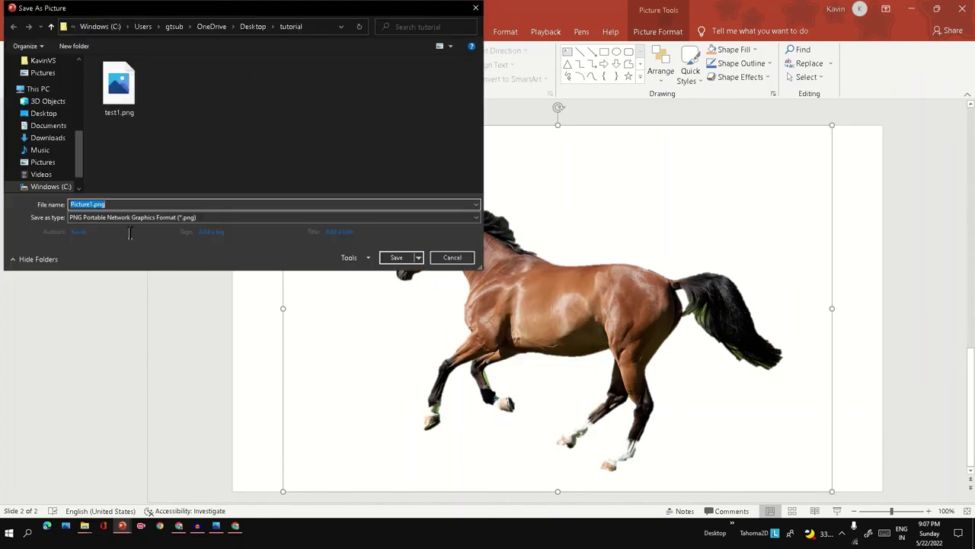
{"action": "left_click", "coordinate": [128, 218]}
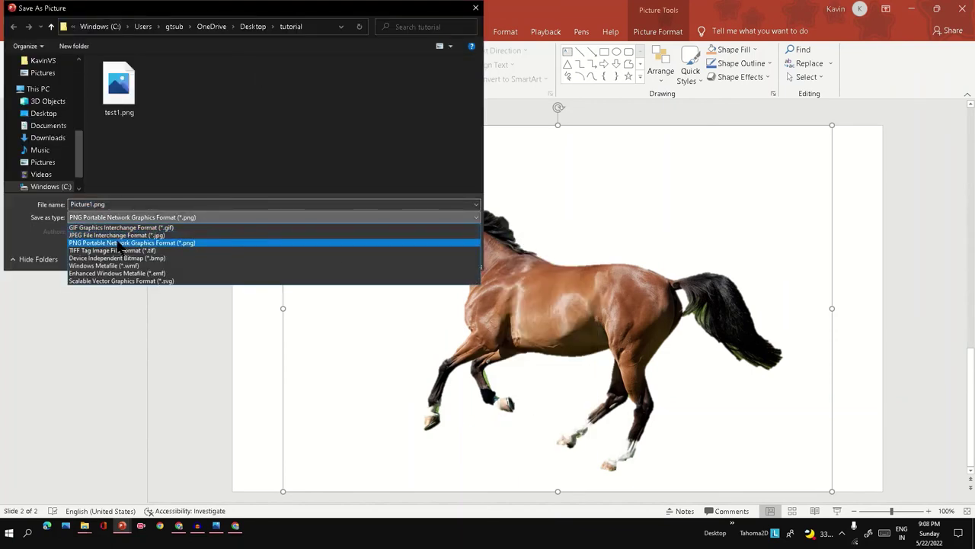
{"action": "left_click", "coordinate": [122, 242]}
{"action": "type", "text": "test2"}
{"action": "key", "text": "Return"}
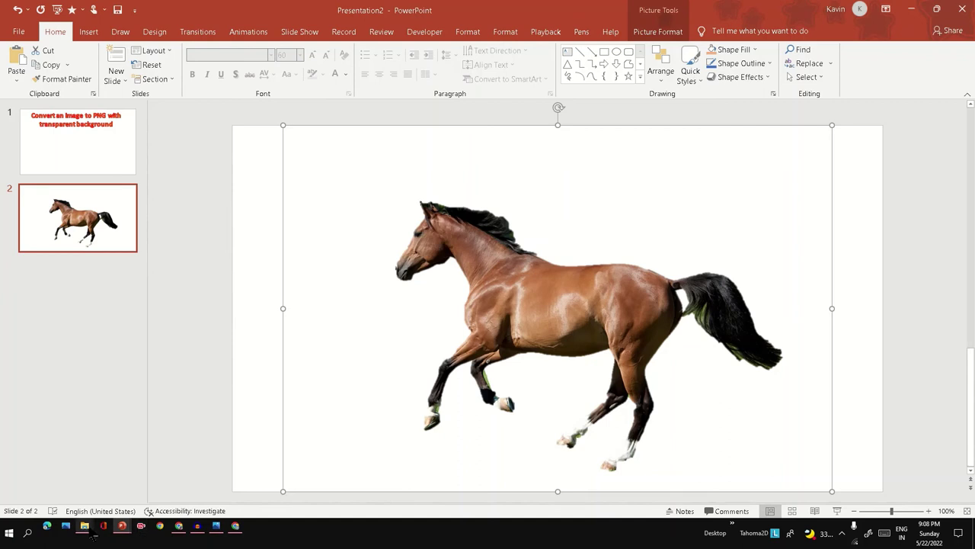
Open test2.png from the tutorial folder and examine the horse's cut-out edges and transparent background up close.
{"action": "mouse_move", "coordinate": [92, 531]}
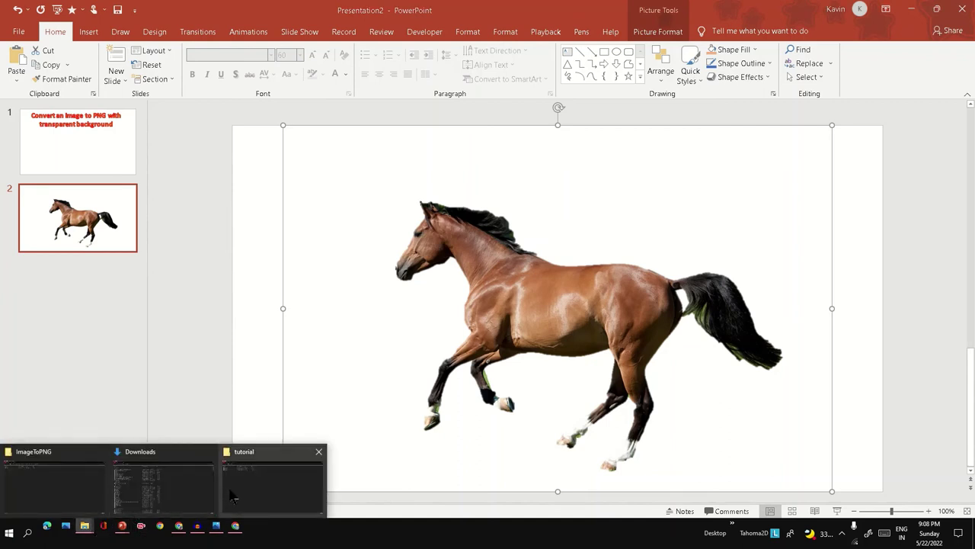
{"action": "left_click", "coordinate": [233, 497]}
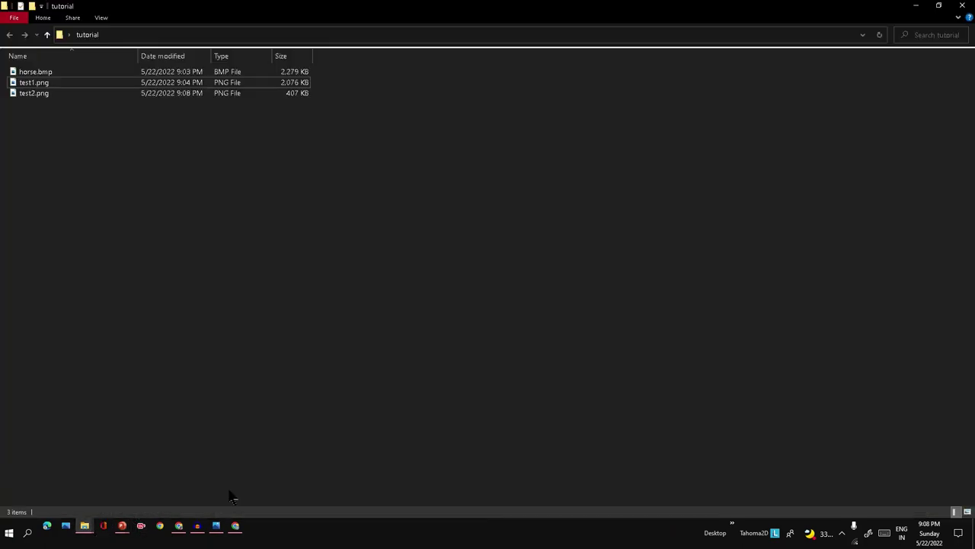
{"action": "left_click", "coordinate": [33, 94]}
{"action": "double_click", "coordinate": [33, 94]}
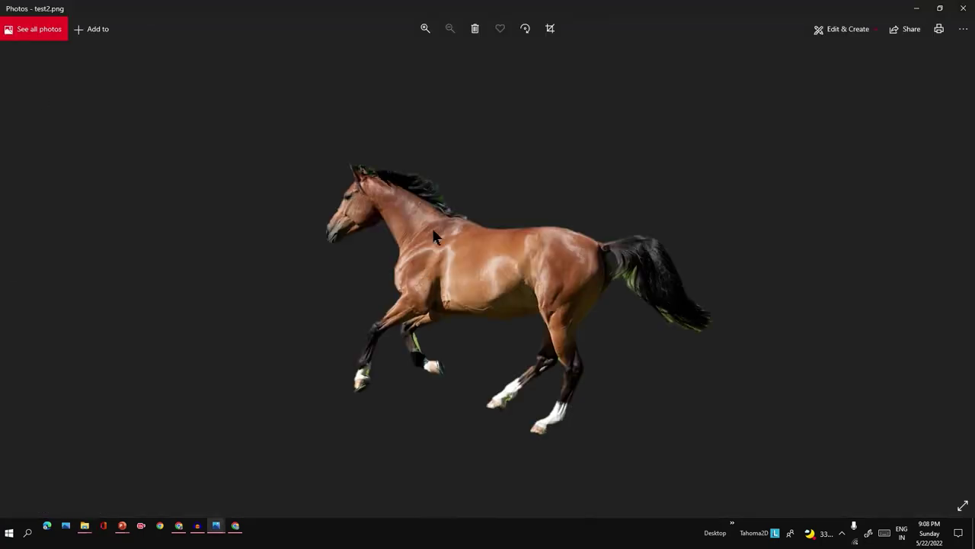
{"action": "scroll", "coordinate": [524, 297], "scroll_direction": "up", "scroll_amount": 3}
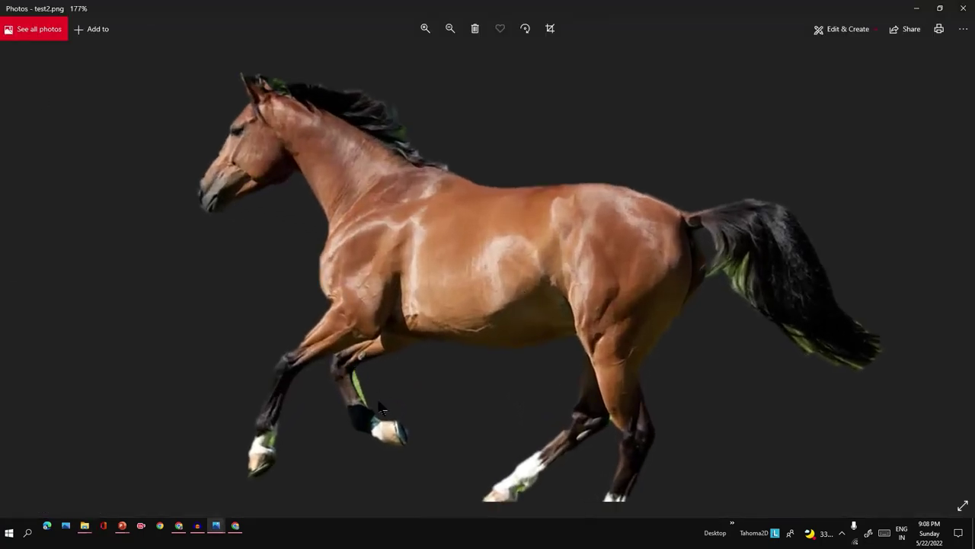
{"action": "scroll", "coordinate": [530, 259], "scroll_direction": "up", "scroll_amount": 3}
{"action": "scroll", "coordinate": [532, 263], "scroll_direction": "down", "scroll_amount": 6}
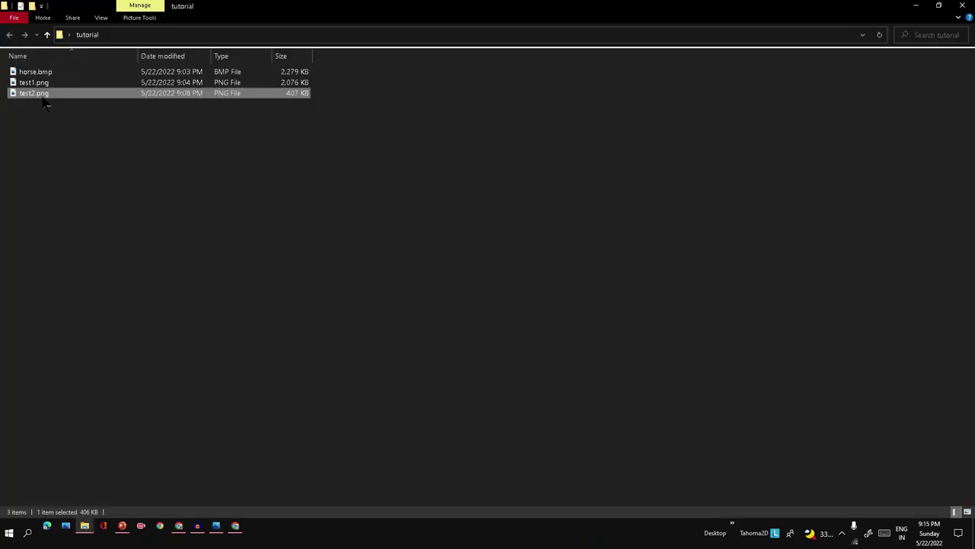
Insert test2.png from the tutorial folder into the PowerPoint slide with the road scene, positioning the horse over the road.
{"action": "left_click_drag", "start_coordinate": [53, 103], "coordinate": [404, 249]}
{"action": "key", "text": "alt+Tab"}
{"action": "left_click_drag", "start_coordinate": [564, 300], "coordinate": [520, 329]}
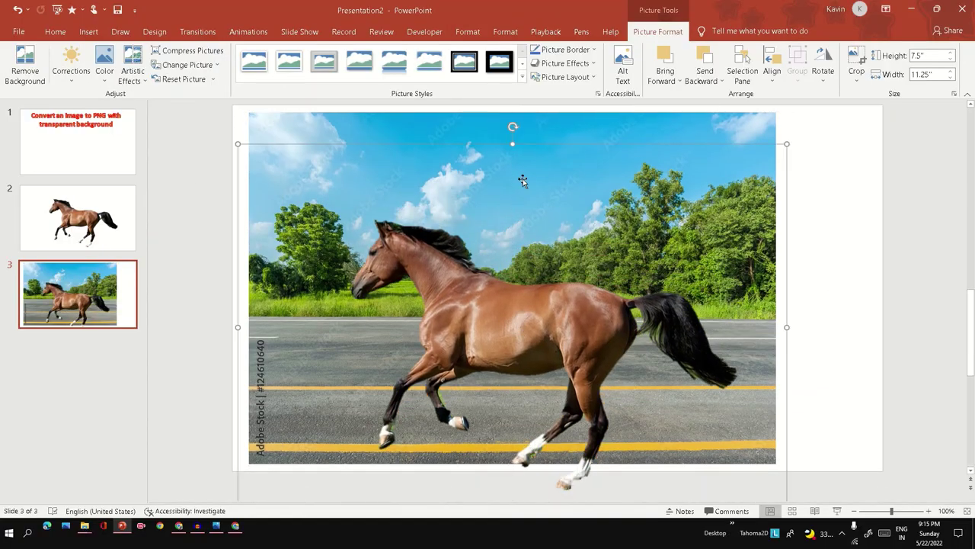
Rotate the horse picture slightly counterclockwise and move it up over the road scene.
{"action": "left_click_drag", "start_coordinate": [513, 125], "coordinate": [489, 128]}
{"action": "left_click_drag", "start_coordinate": [512, 312], "coordinate": [501, 268]}
{"action": "left_click", "coordinate": [500, 269]}
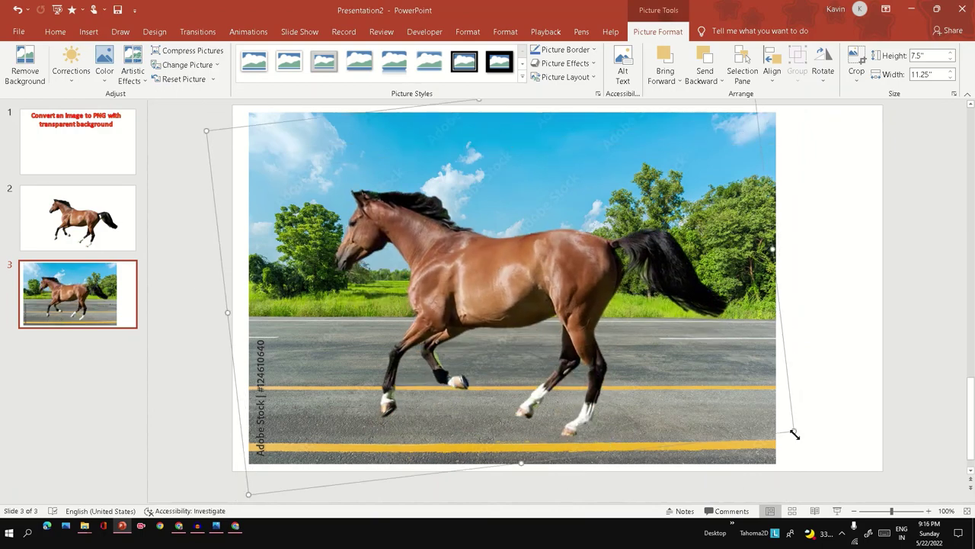
Shrink the horse picture to about 0.86" high by 1.29" wide and place it on the grass between the two trees behind the road.
{"action": "left_click_drag", "start_coordinate": [795, 433], "coordinate": [305, 202]}
{"action": "left_click_drag", "start_coordinate": [254, 173], "coordinate": [413, 303]}
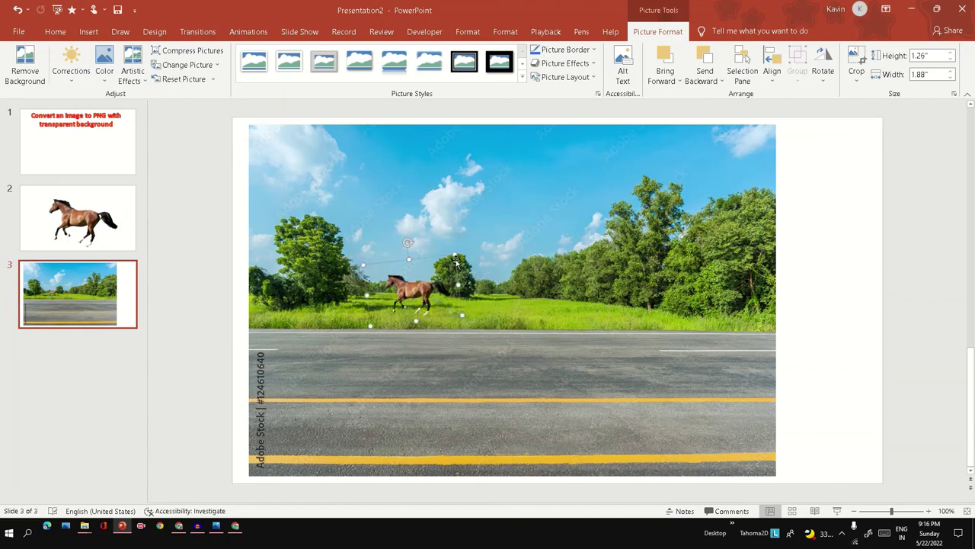
{"action": "left_click_drag", "start_coordinate": [456, 256], "coordinate": [428, 288]}
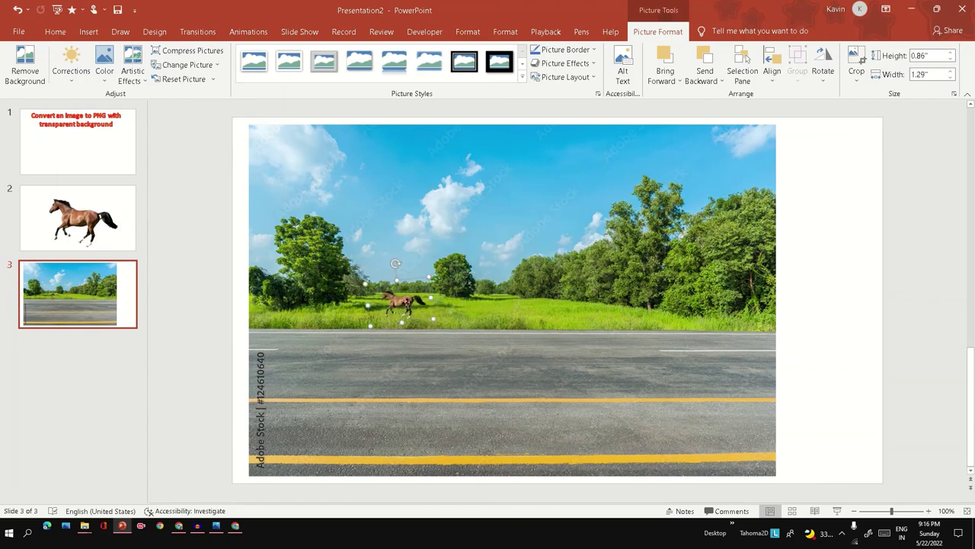
{"action": "left_click", "coordinate": [846, 302]}
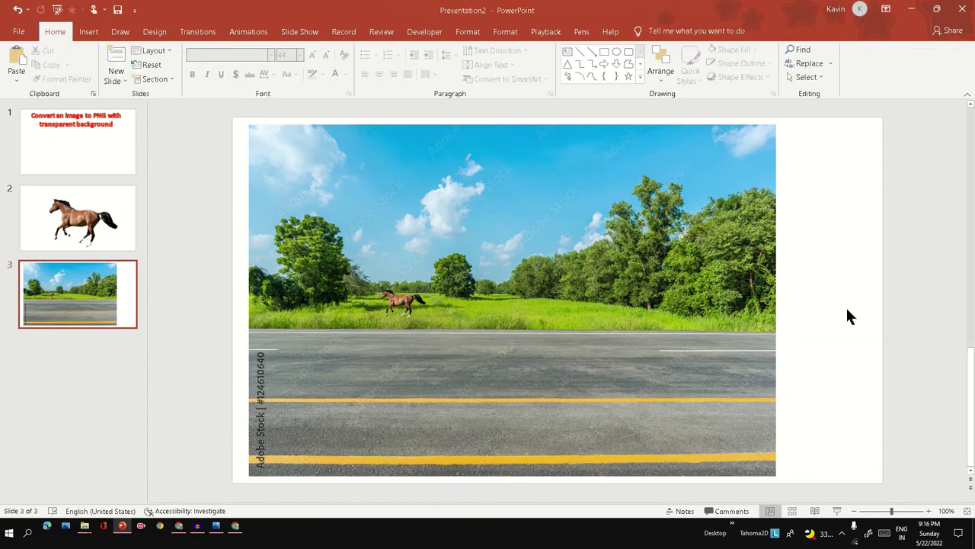